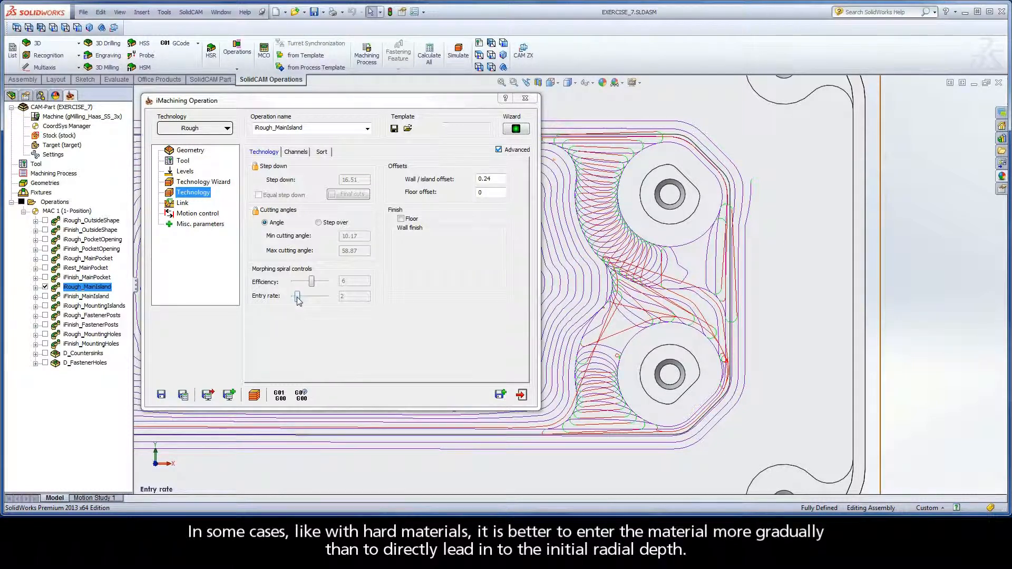
# Set the entry rate of iRough_MainIsland to 10 and save and calculate the operation
pyautogui.moveTo(297, 296); pyautogui.dragTo(326, 301)
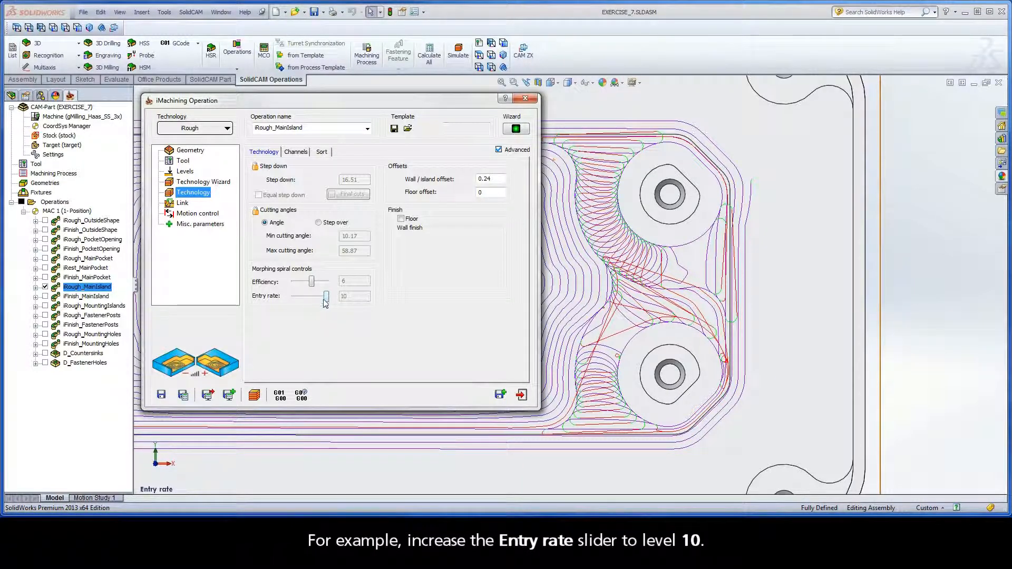
pyautogui.click(183, 394)
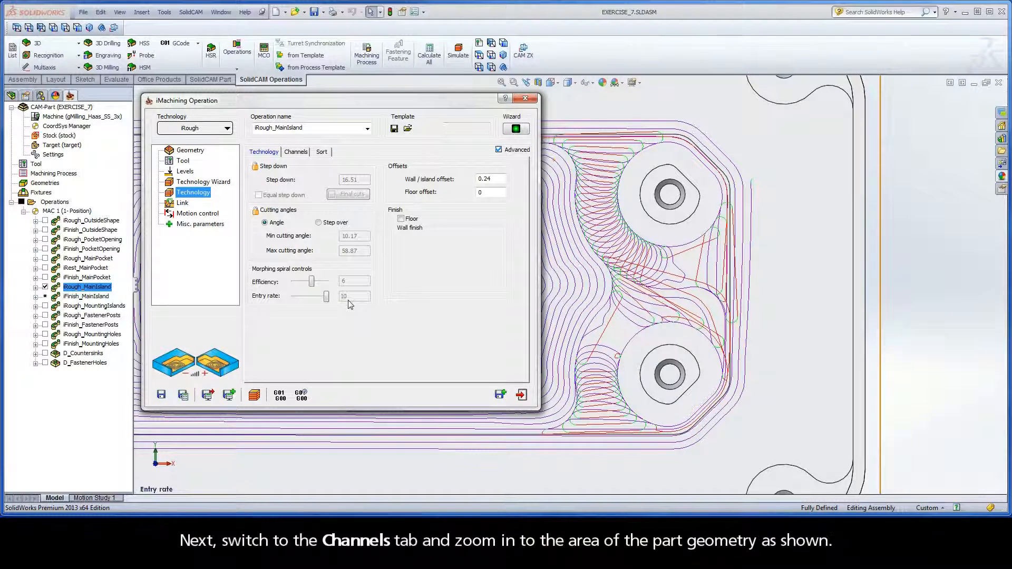
# Turn off island moating for iRough_MainIsland, recalculate it and inspect the tool path across the whole pocket
pyautogui.click(296, 152)
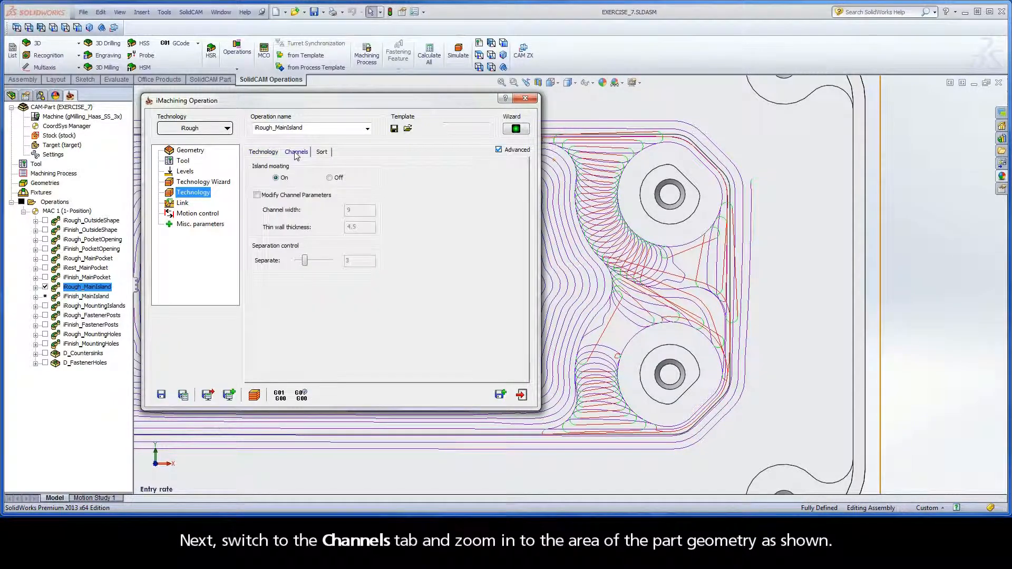
pyautogui.click(552, 83)
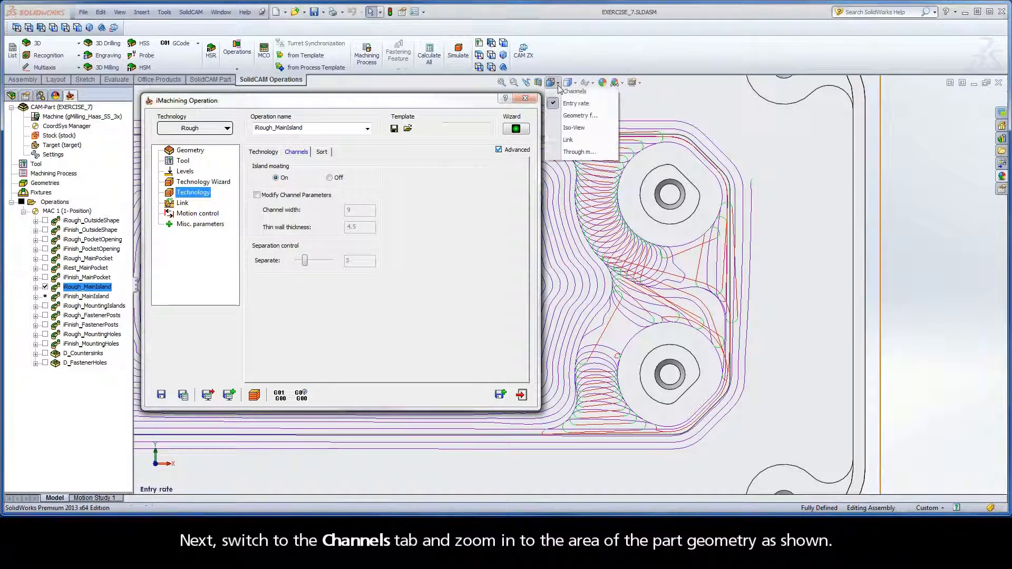
pyautogui.click(554, 147)
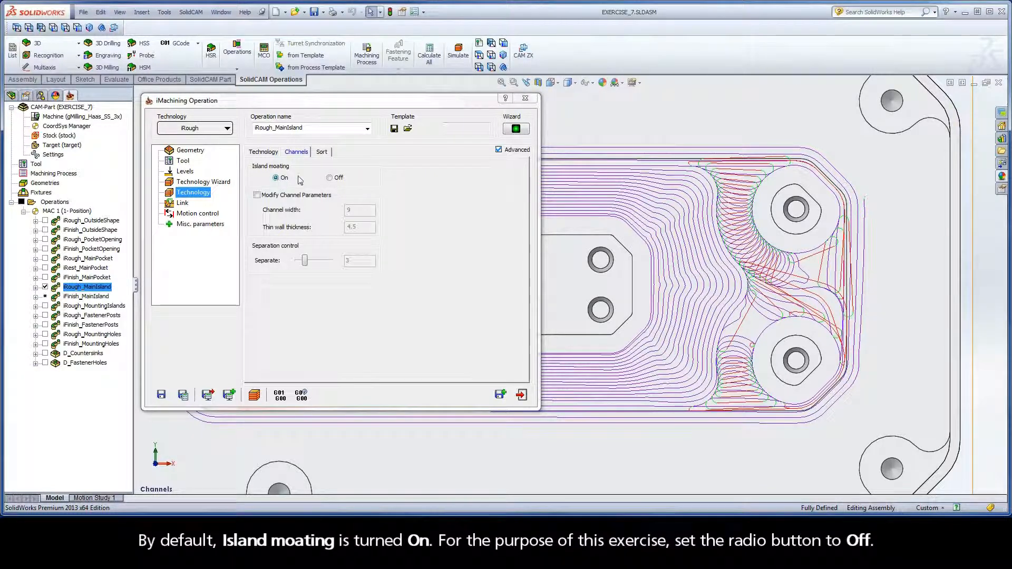
pyautogui.click(329, 178)
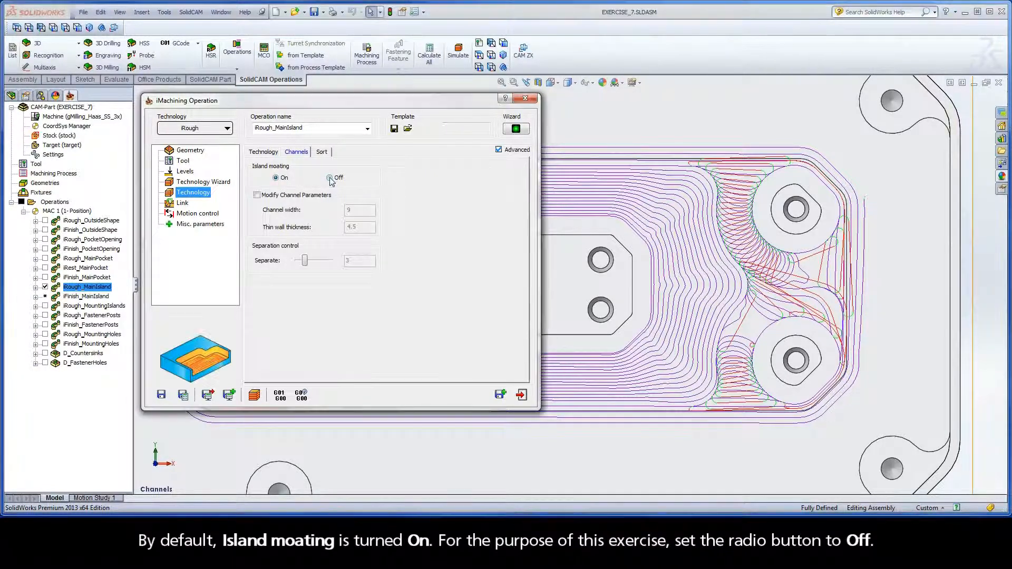
pyautogui.click(187, 394)
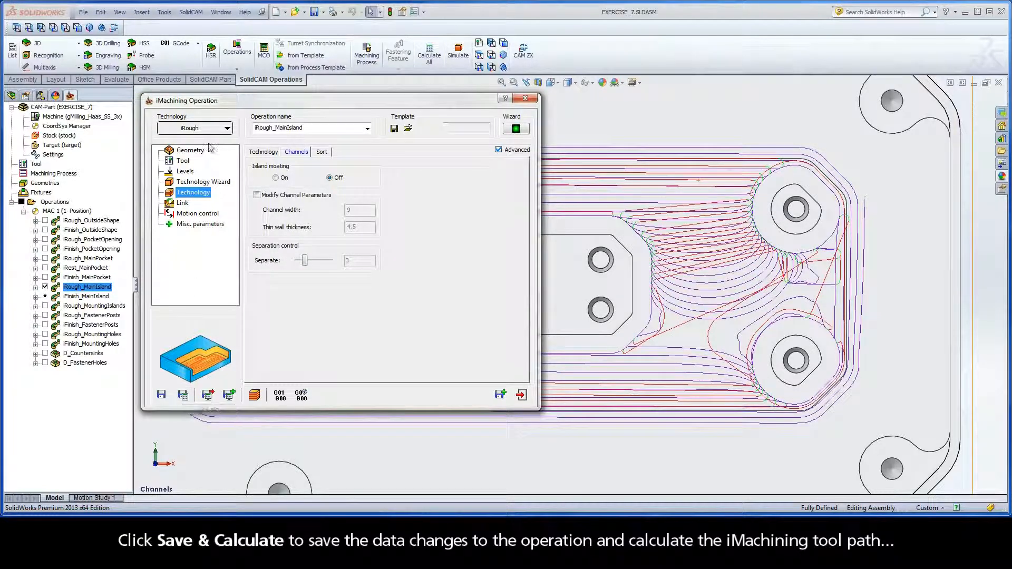
pyautogui.doubleClick(220, 102)
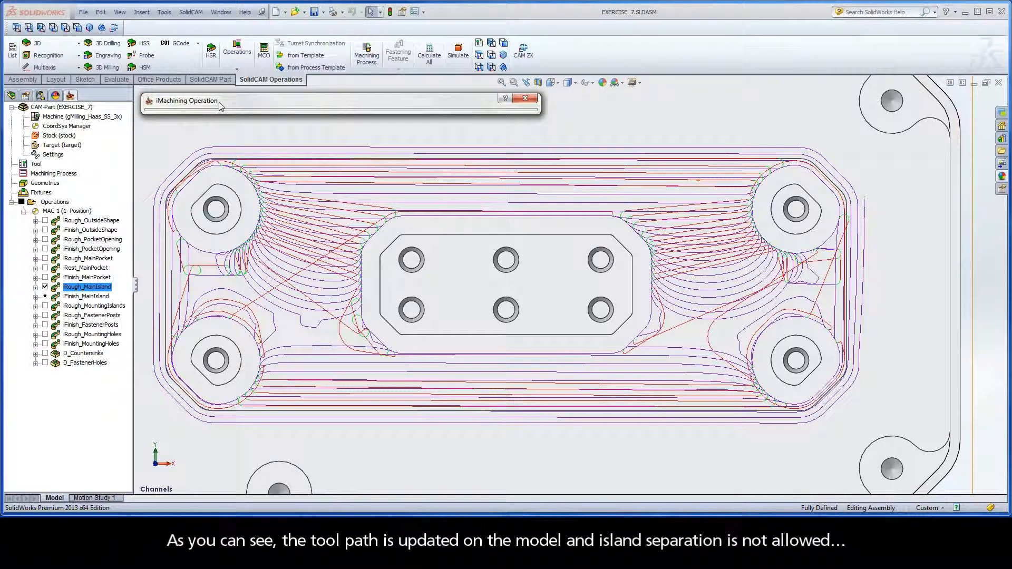
pyautogui.doubleClick(219, 102)
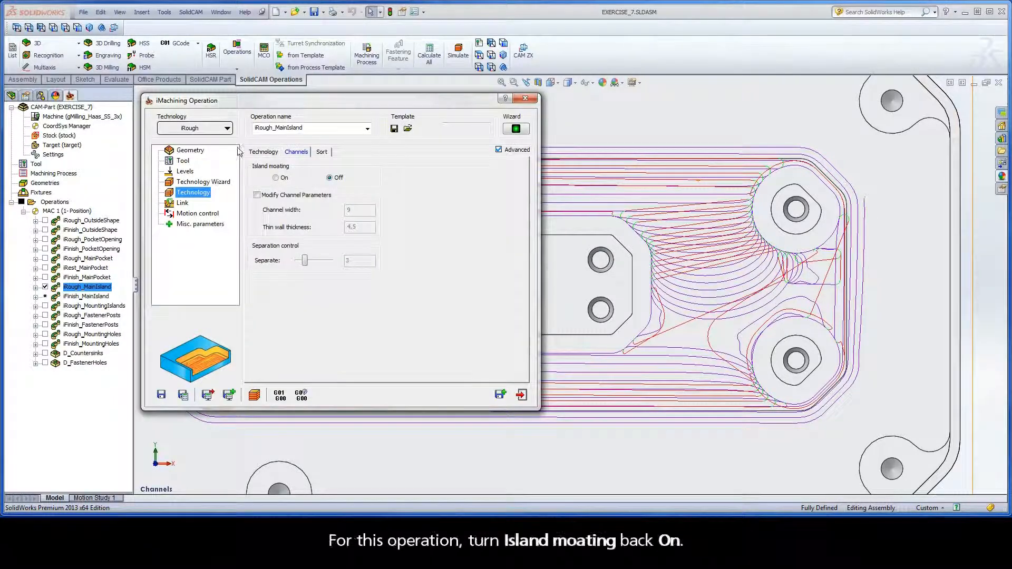
# Turn island moating back on for iRough_MainIsland and recalculate its tool path
pyautogui.click(276, 178)
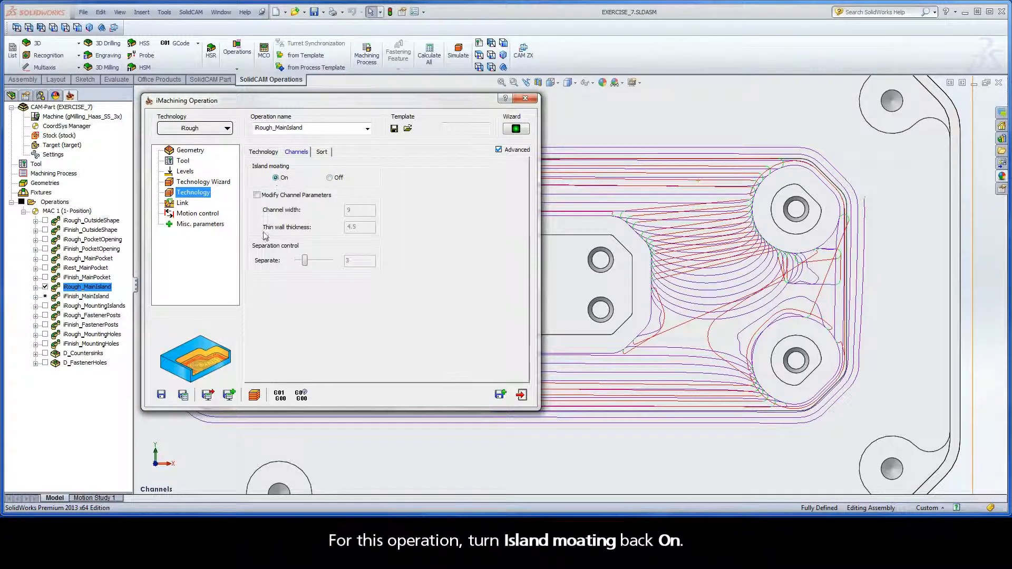
pyautogui.click(183, 395)
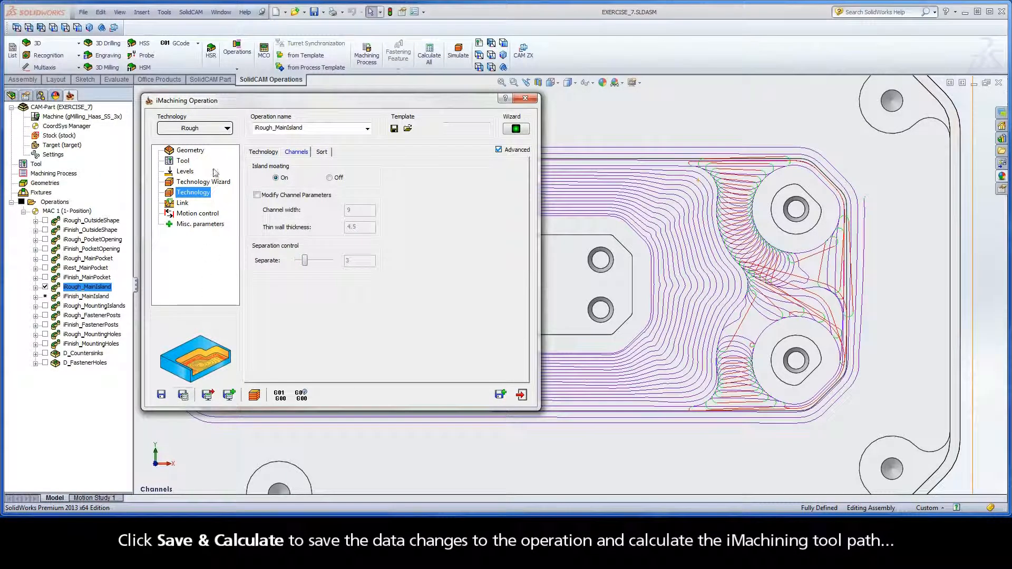
pyautogui.doubleClick(222, 103)
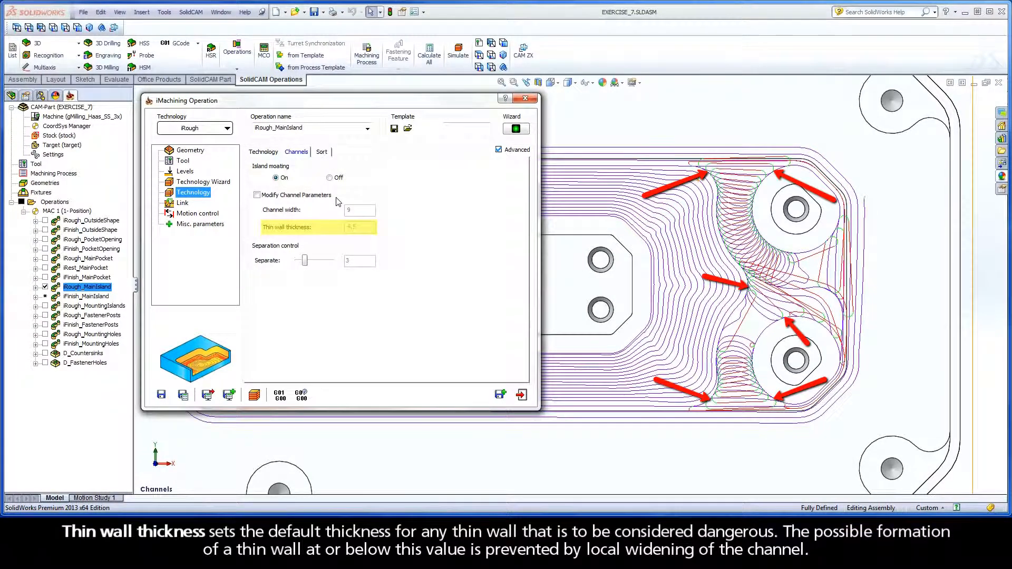
# Temporarily enable Modify Channel Parameters to inspect the channel width and thin wall thickness, and review the operation's tool definition
pyautogui.click(257, 195)
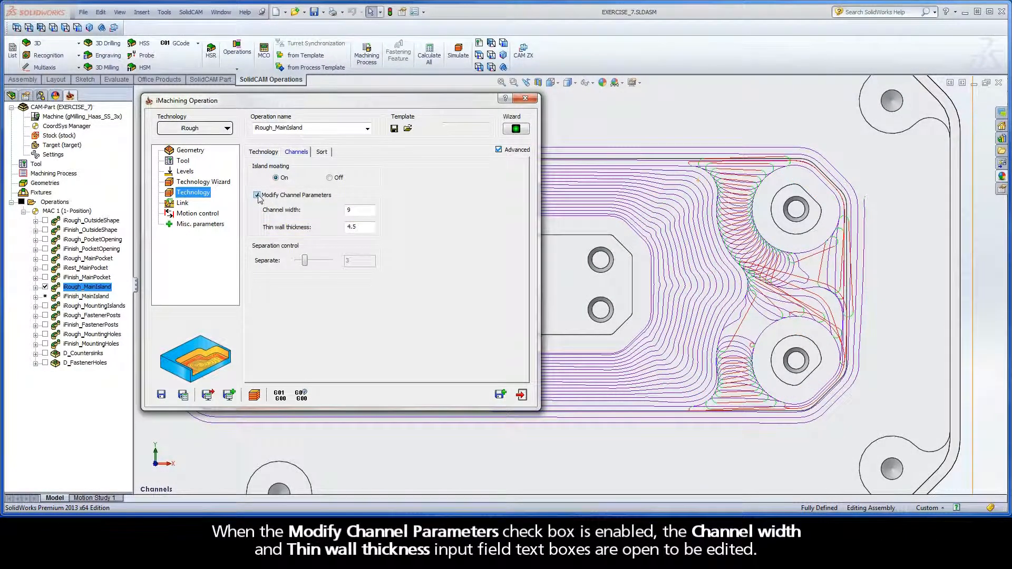
pyautogui.doubleClick(352, 210)
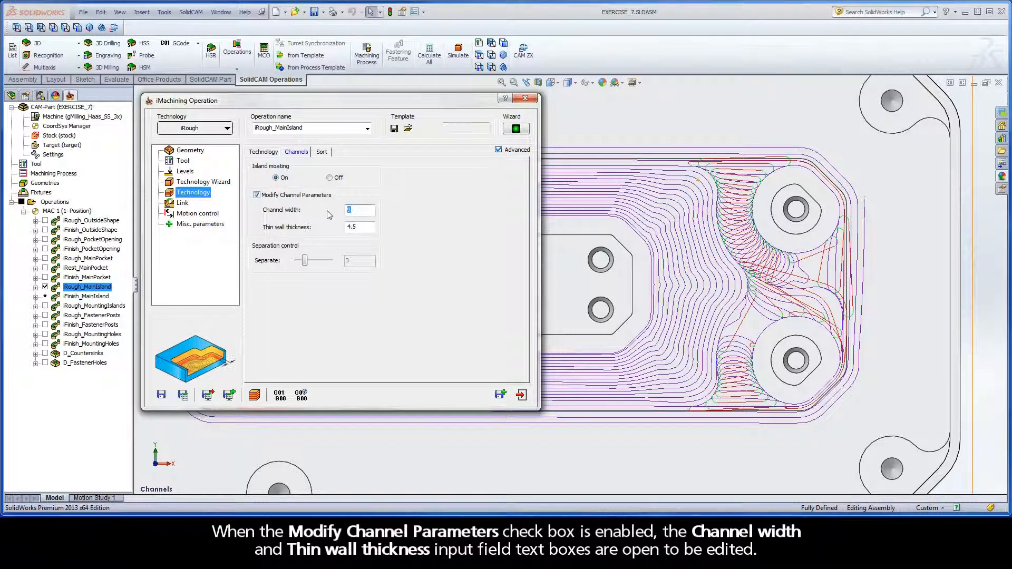
pyautogui.press('Tab')
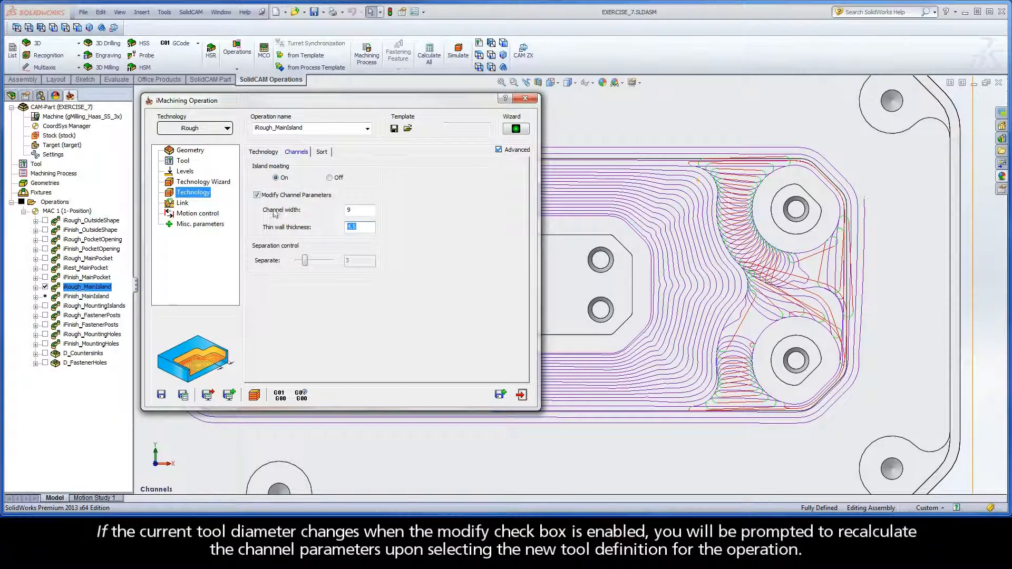
pyautogui.click(185, 162)
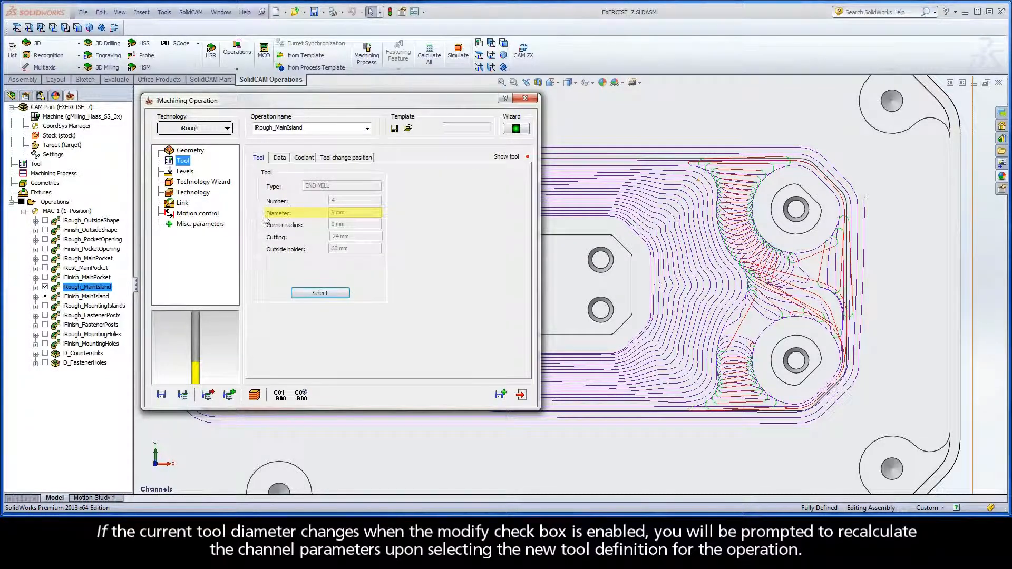
pyautogui.click(195, 194)
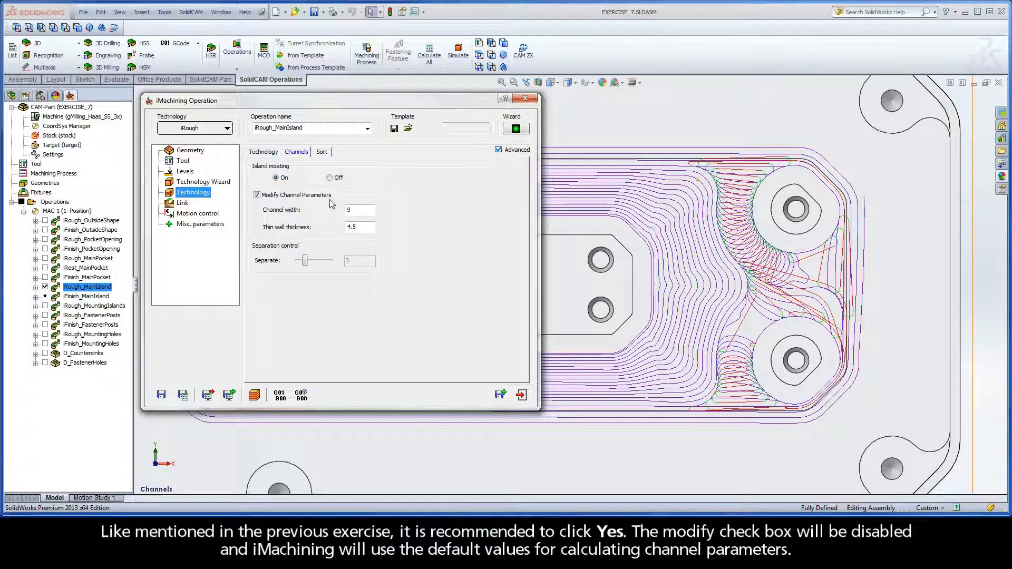
pyautogui.click(257, 195)
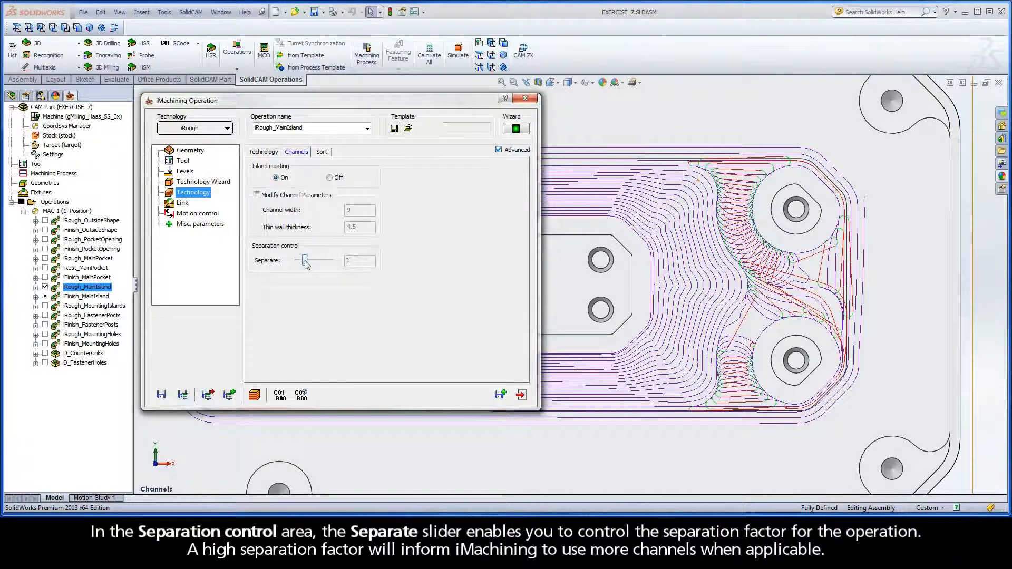
# Try raising the separation factor to 10 and return it to 3
pyautogui.moveTo(306, 262); pyautogui.dragTo(332, 265)
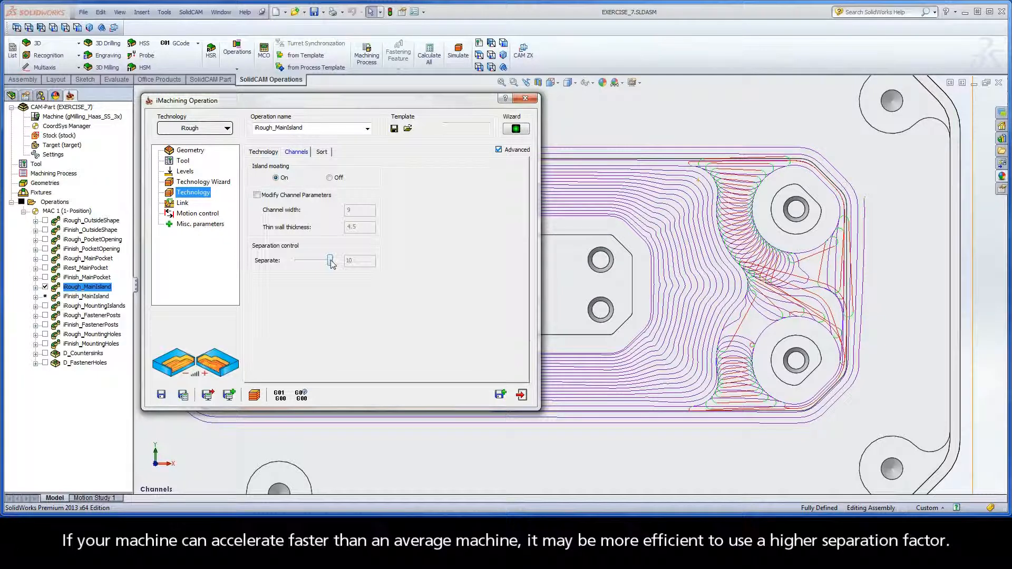
pyautogui.moveTo(331, 261); pyautogui.dragTo(306, 261)
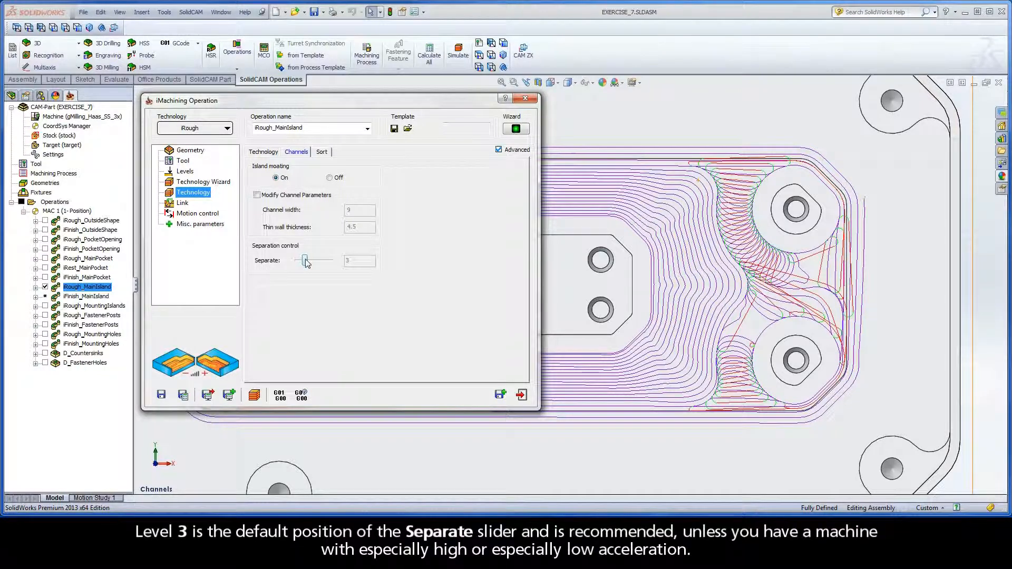
# Exit the iRough_MainIsland operation, hide its tool path and recalculate iFinish_MainIsland
pyautogui.click(322, 152)
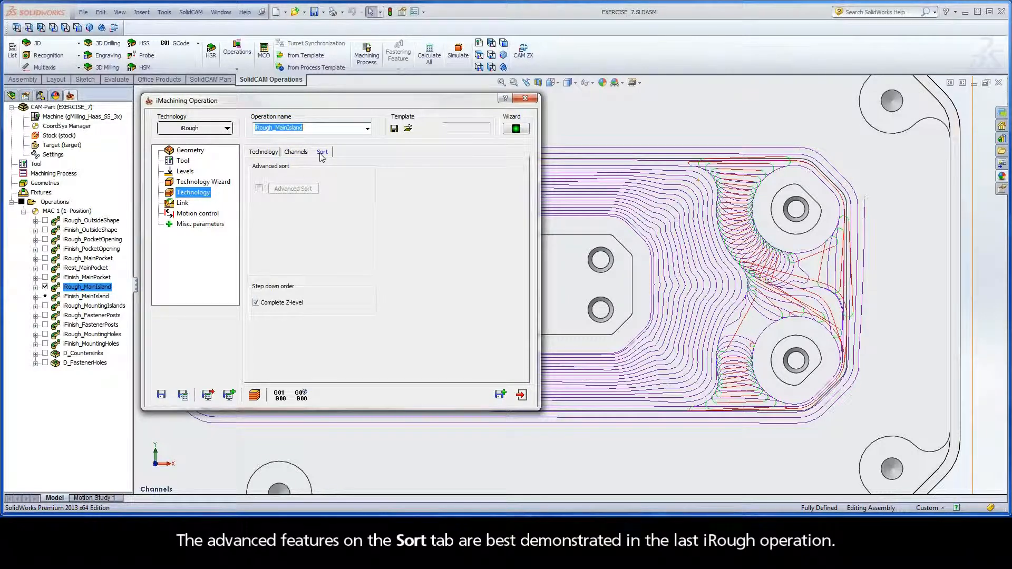
pyautogui.click(521, 396)
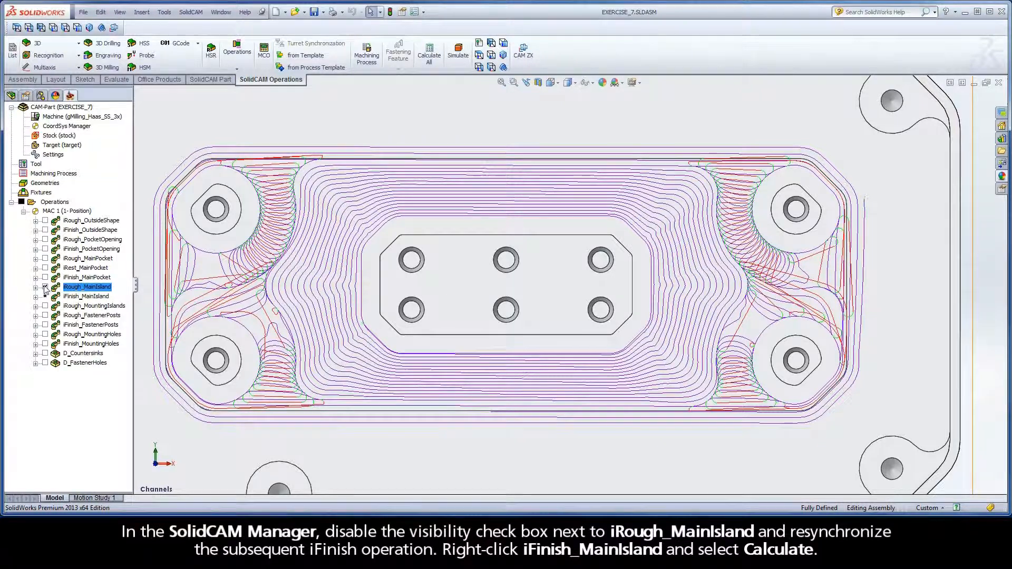
pyautogui.click(45, 287)
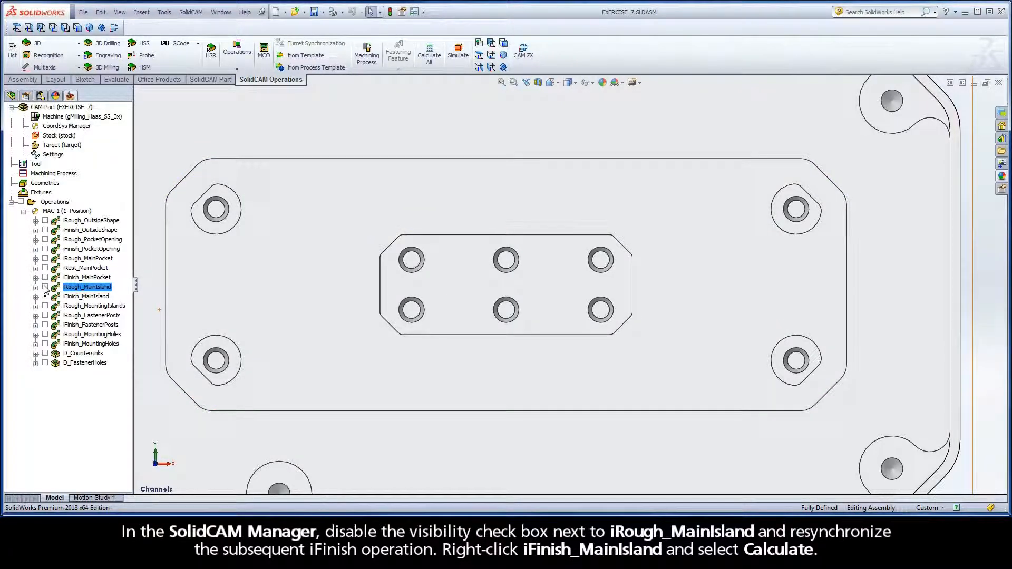
pyautogui.rightClick(84, 300)
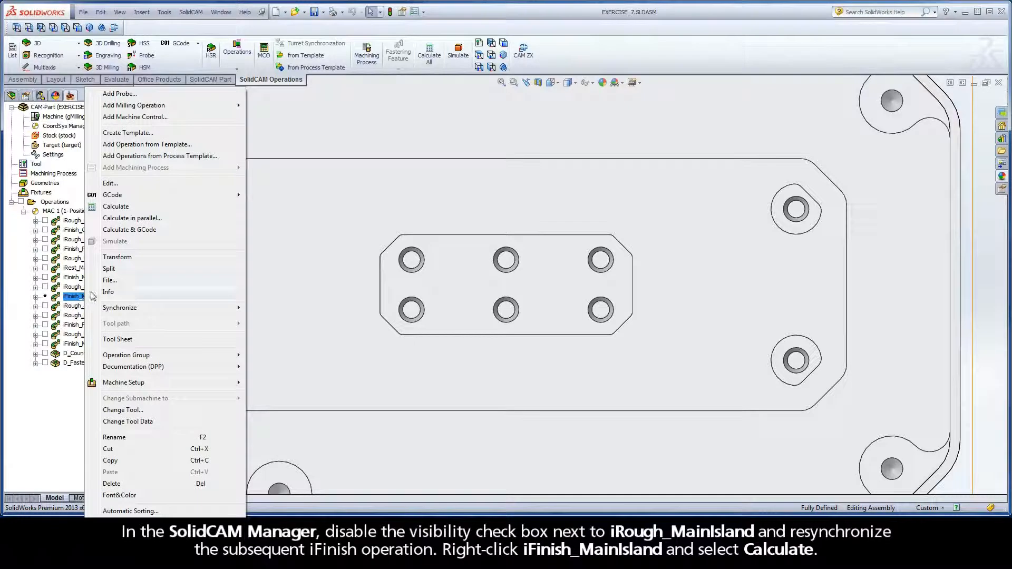
pyautogui.click(115, 206)
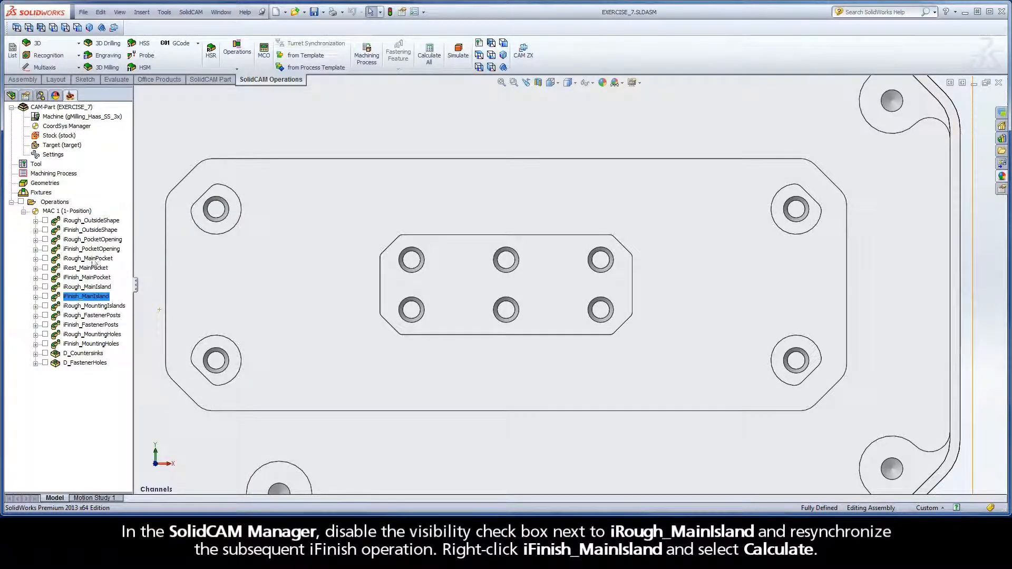
# Open the sorting options of the iRough_MountingHoles operation and display its tool path on the model
pyautogui.doubleClick(93, 335)
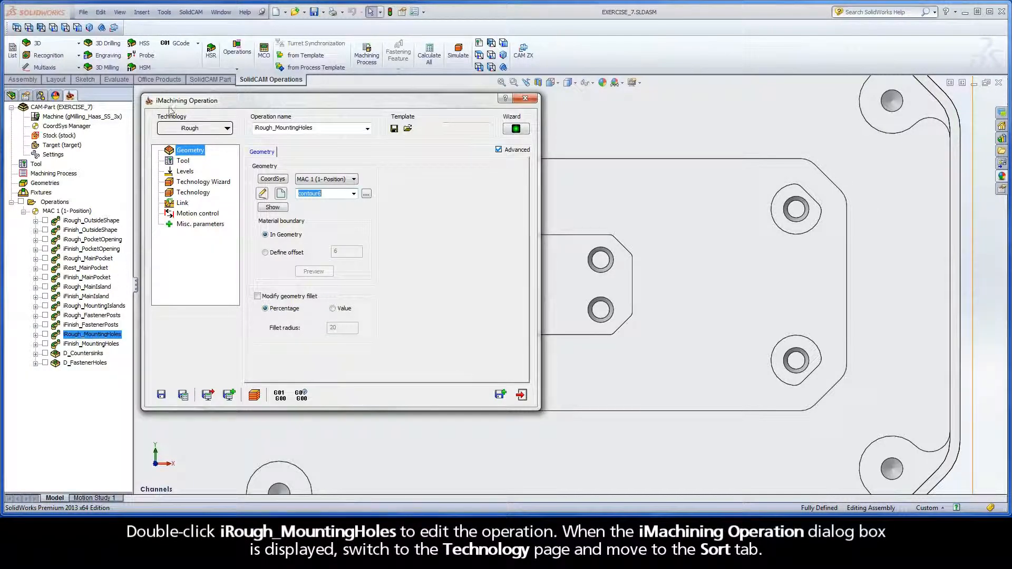
pyautogui.click(204, 193)
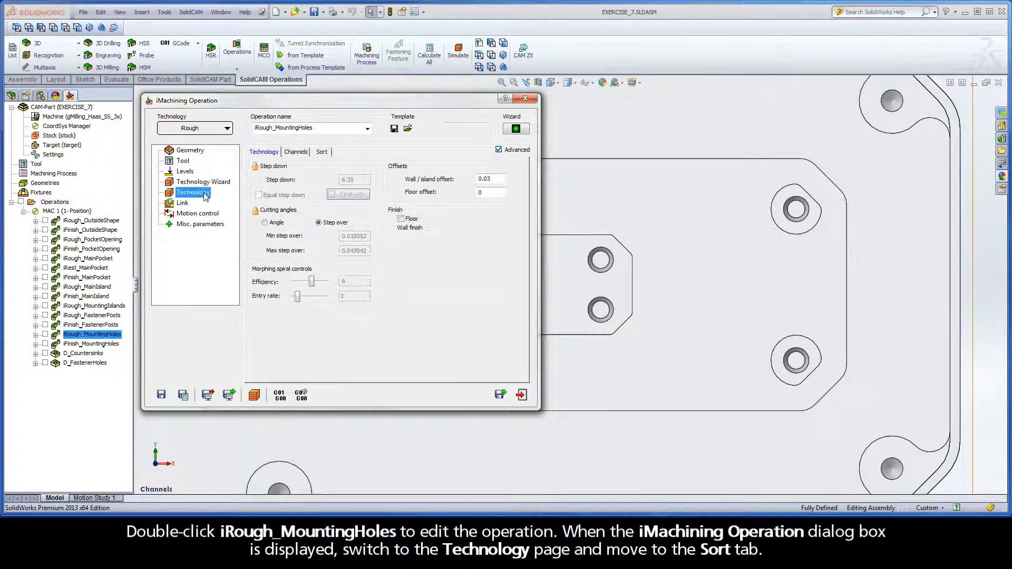
pyautogui.click(321, 153)
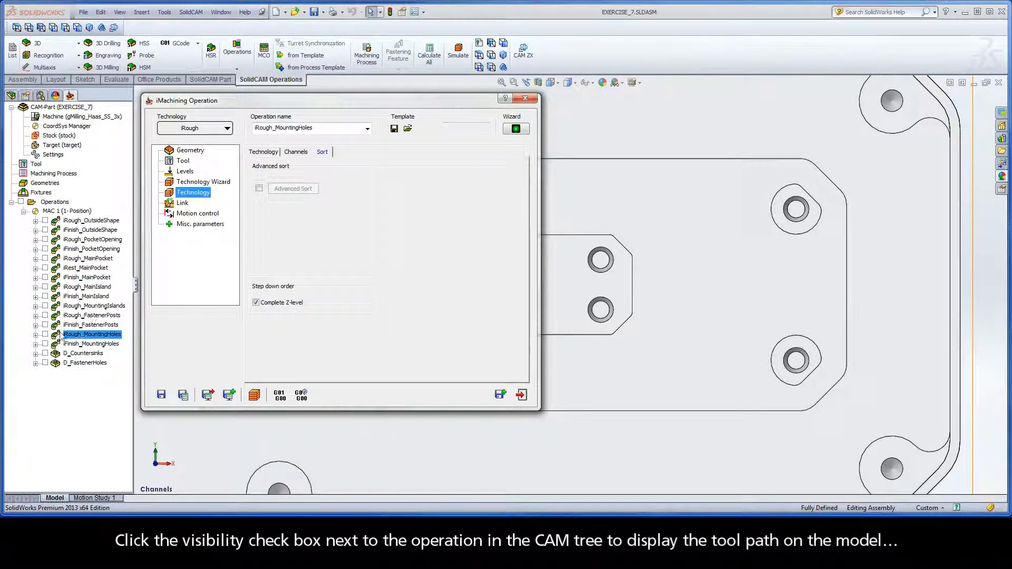
pyautogui.click(46, 334)
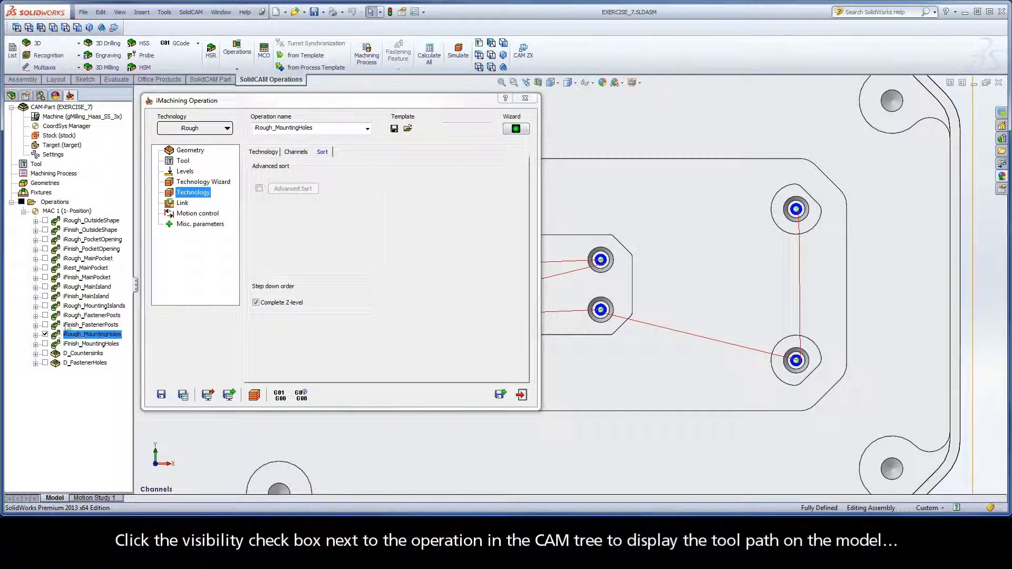
pyautogui.doubleClick(224, 102)
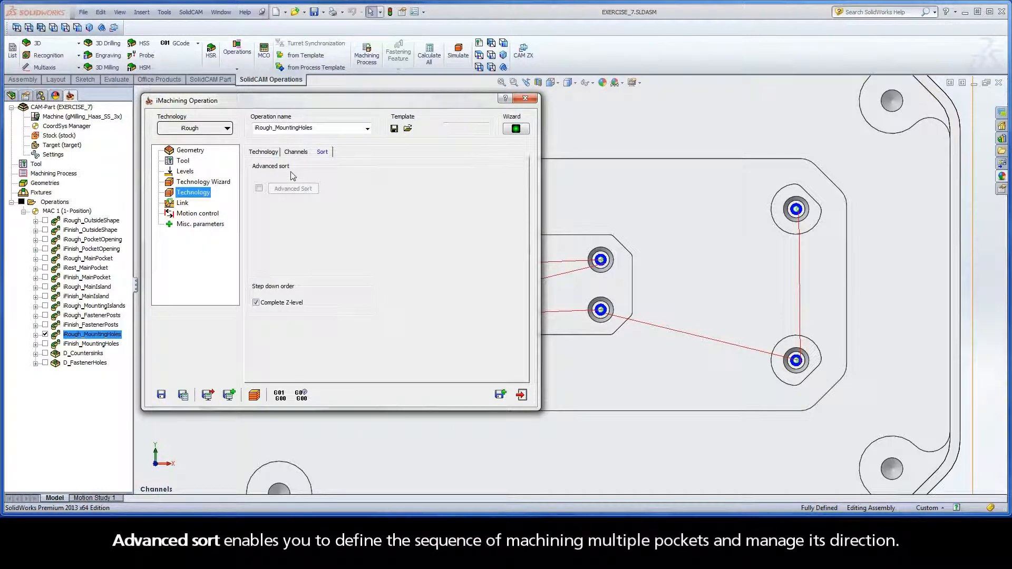
# Enable advanced sorting for iRough_MountingHoles and apply the first linear zigzag pattern
pyautogui.click(259, 190)
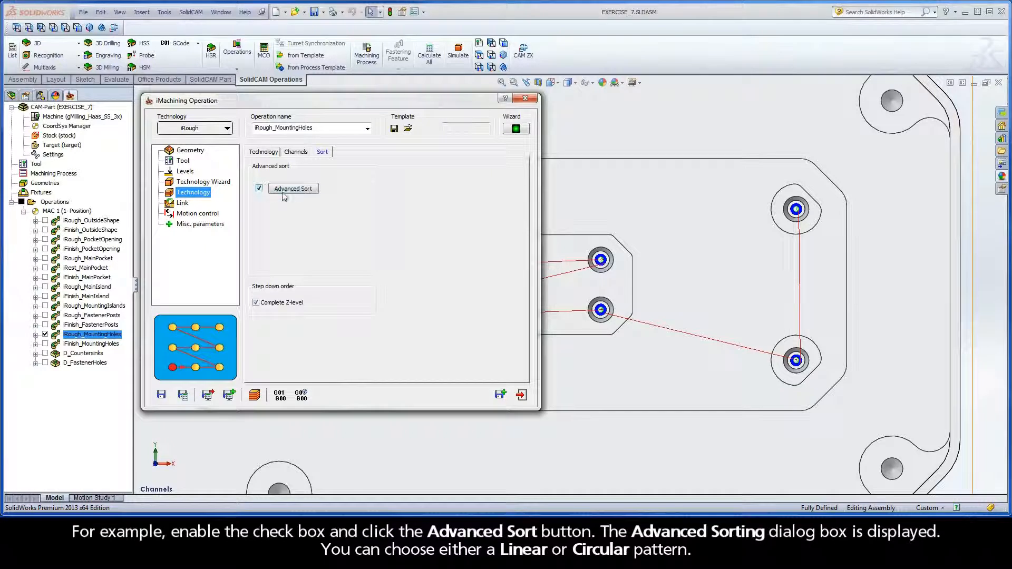
pyautogui.click(292, 194)
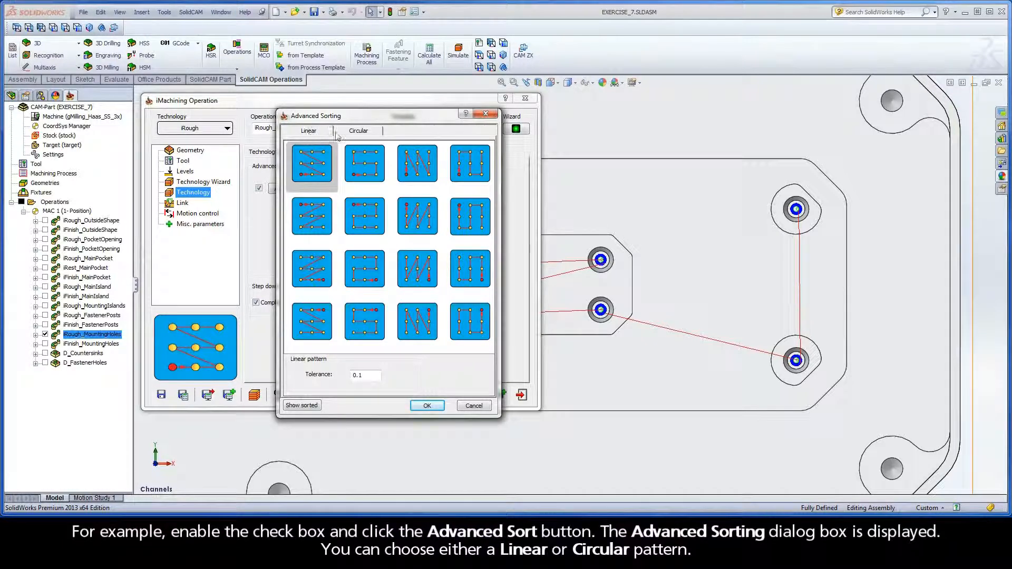
pyautogui.click(359, 132)
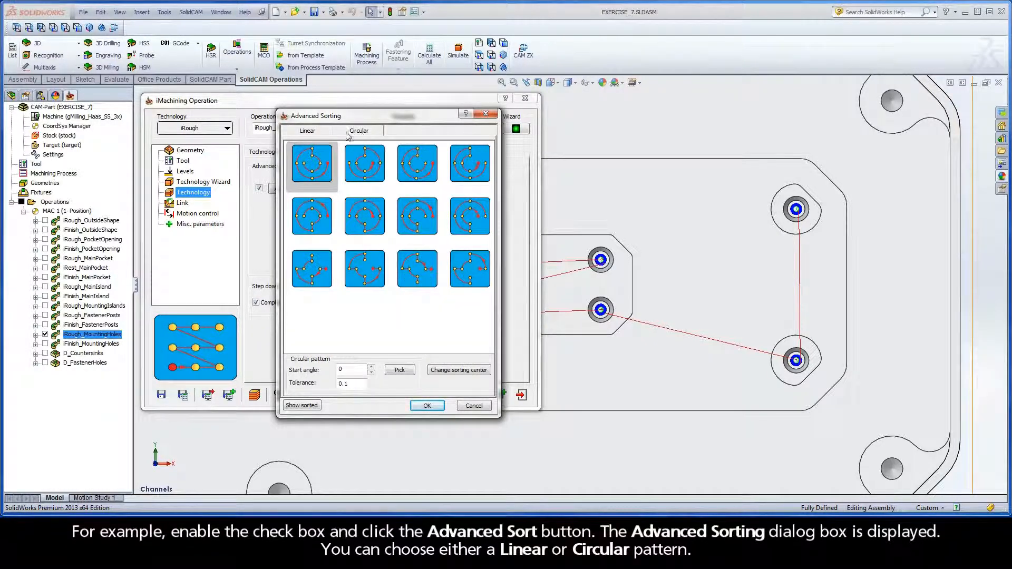
pyautogui.click(306, 132)
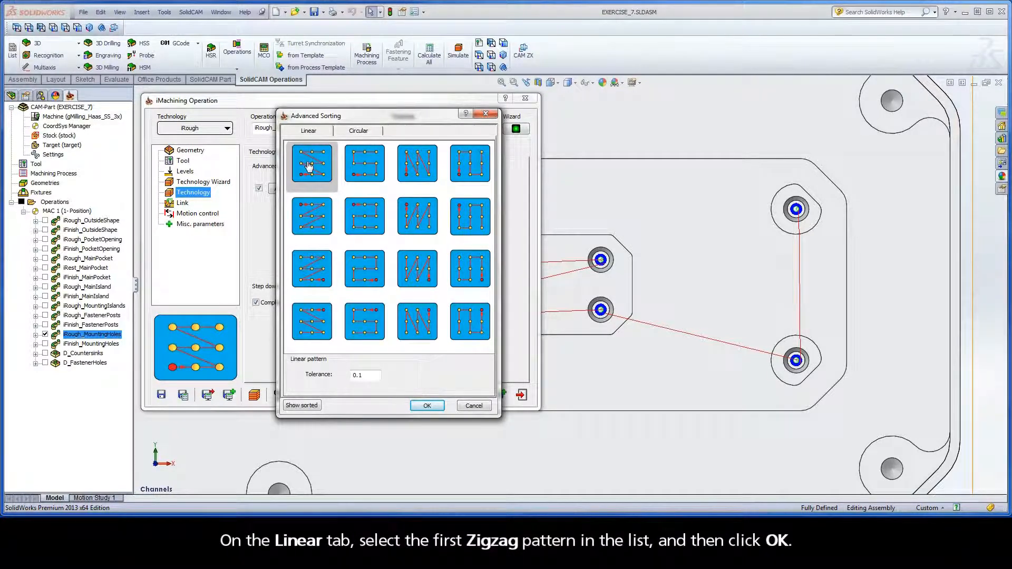
pyautogui.click(426, 406)
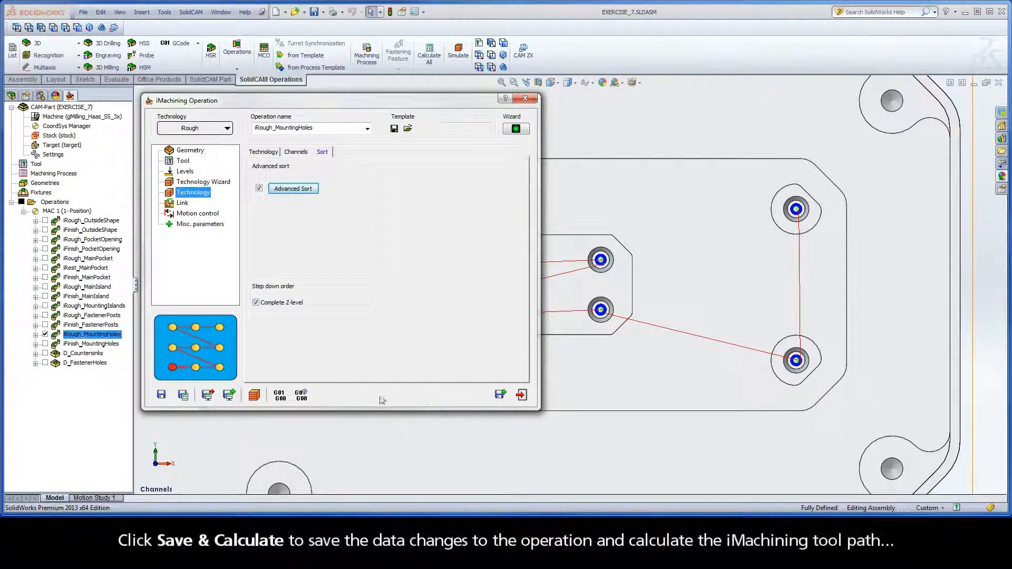
# Save and calculate the iRough_MountingHoles operation, then collapse the operation dialog to inspect the updated tool path and expand it again
pyautogui.click(183, 395)
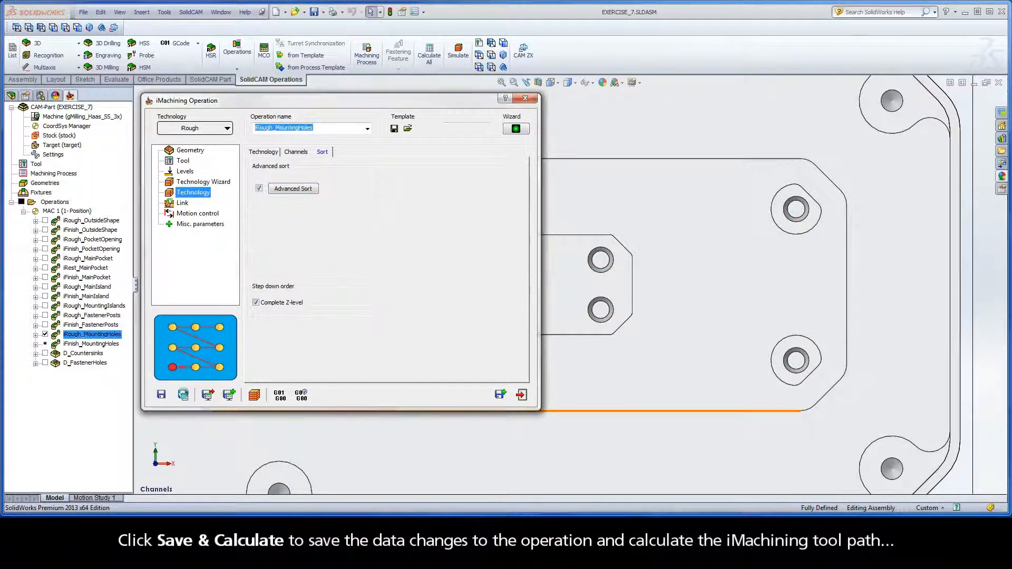
pyautogui.doubleClick(221, 101)
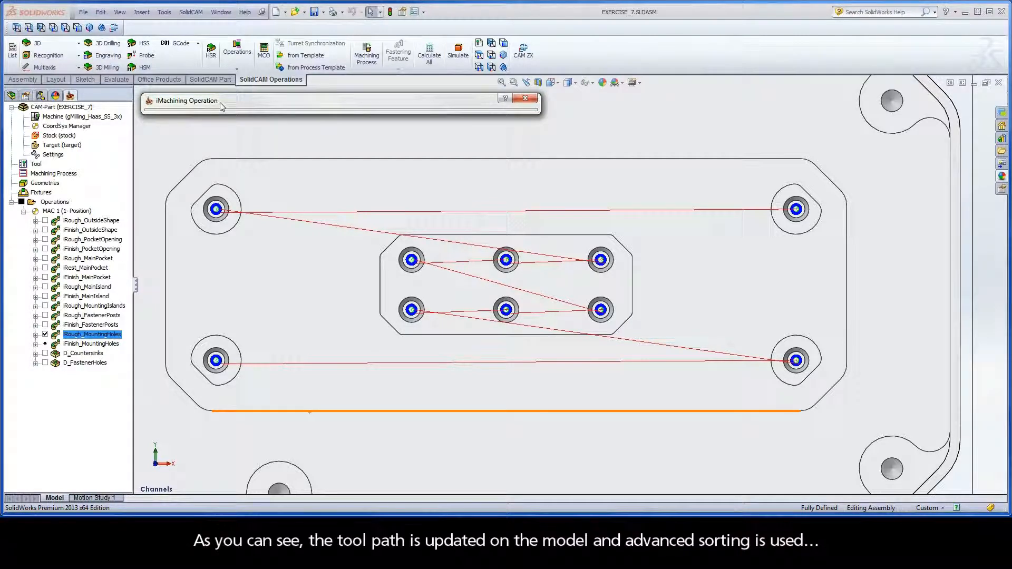
pyautogui.doubleClick(221, 101)
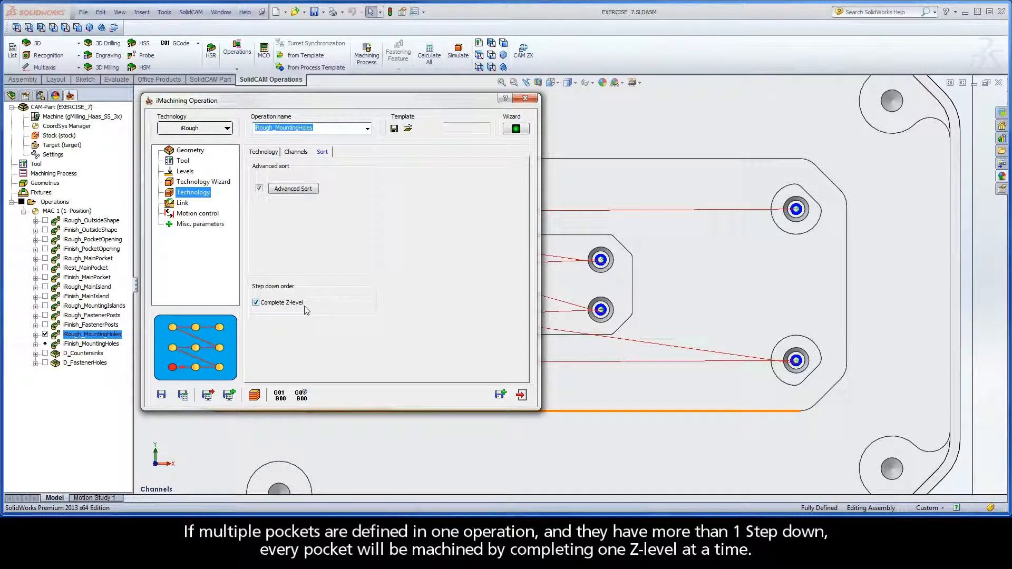
# Try disabling Complete Z-level in the step down order and enable it again
pyautogui.click(256, 303)
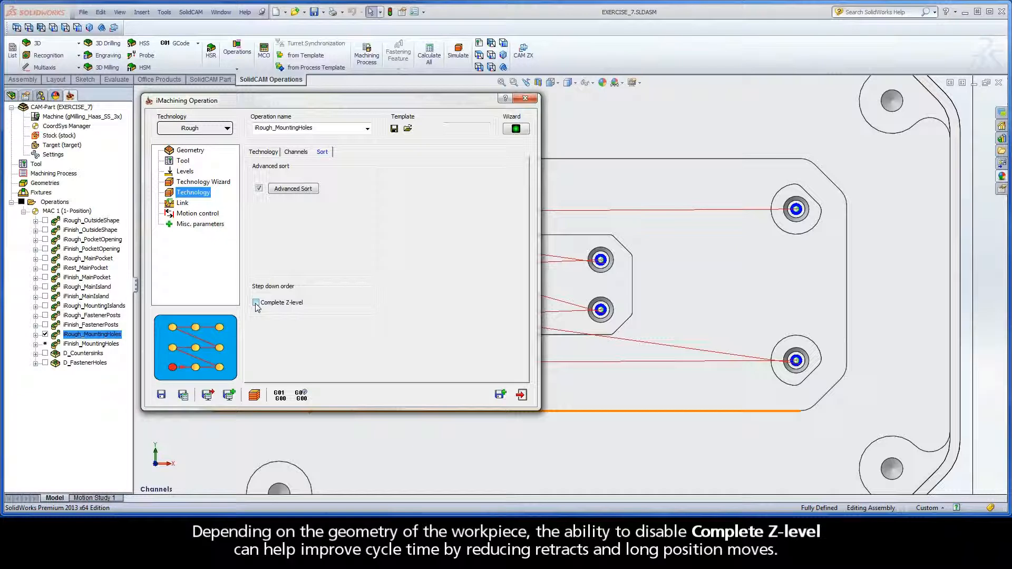
pyautogui.click(256, 303)
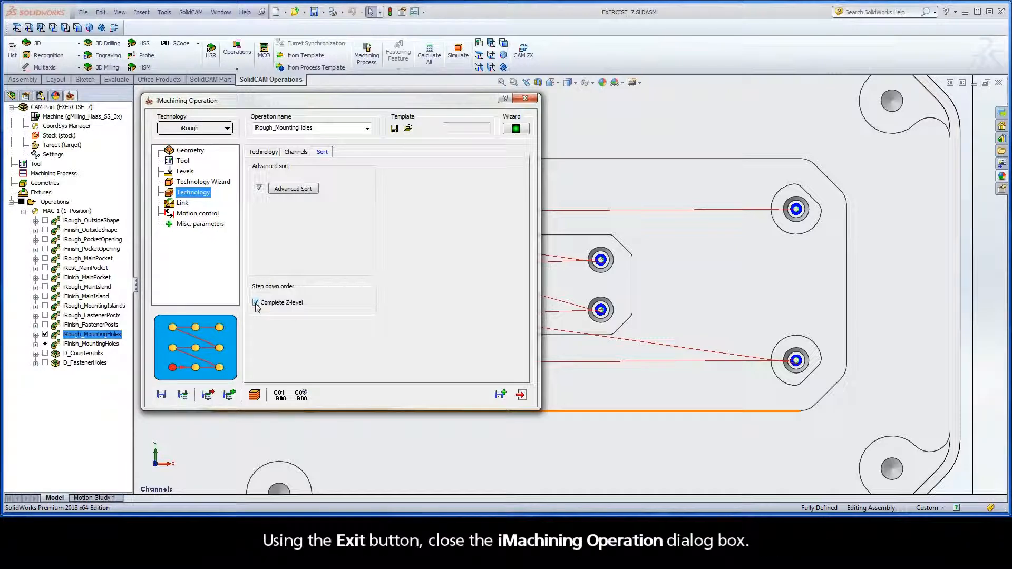
# Exit the iRough_MountingHoles operation, hide its tool path and recalculate iFinish_MountingHoles
pyautogui.click(521, 395)
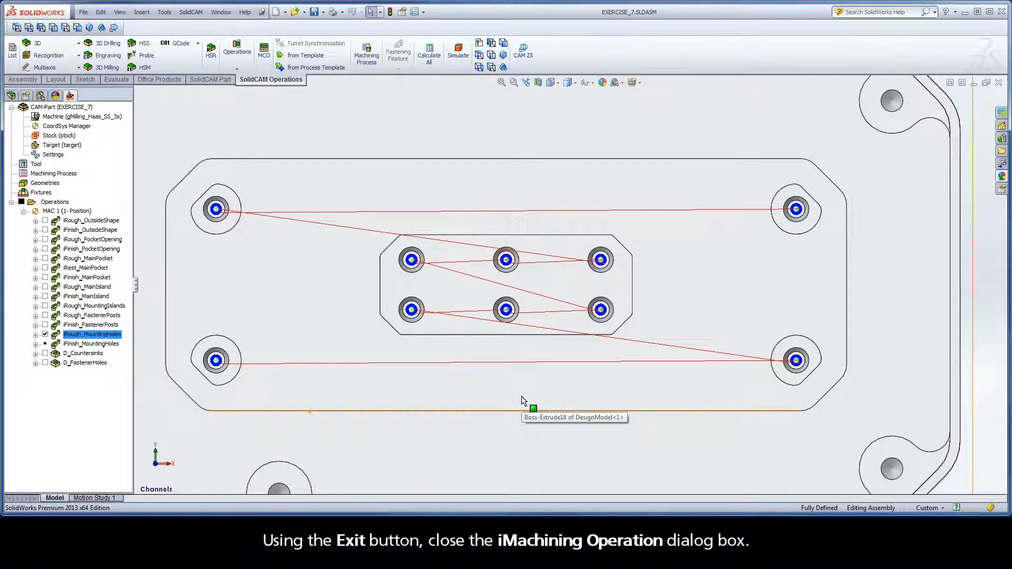
pyautogui.click(45, 335)
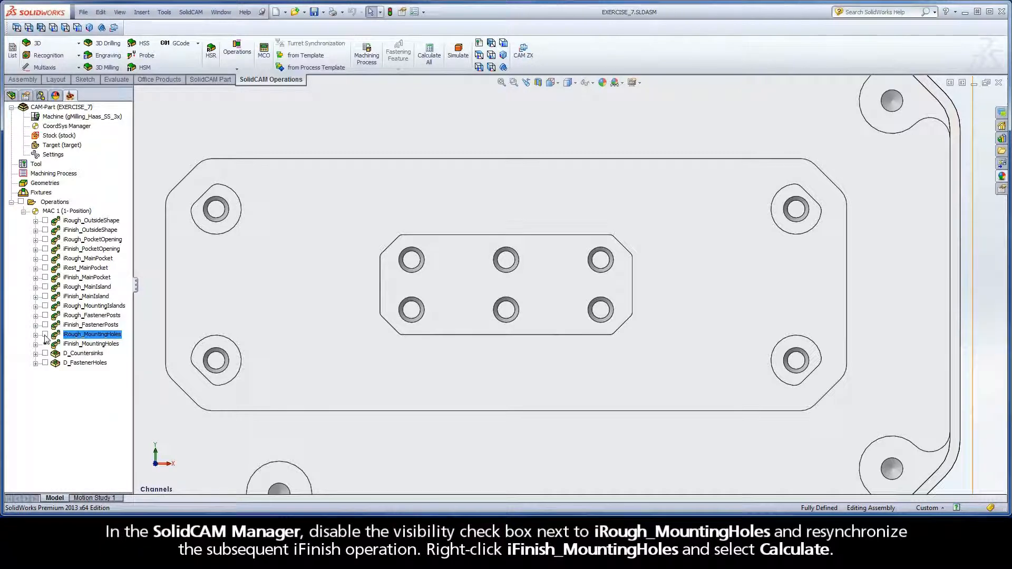
pyautogui.rightClick(85, 345)
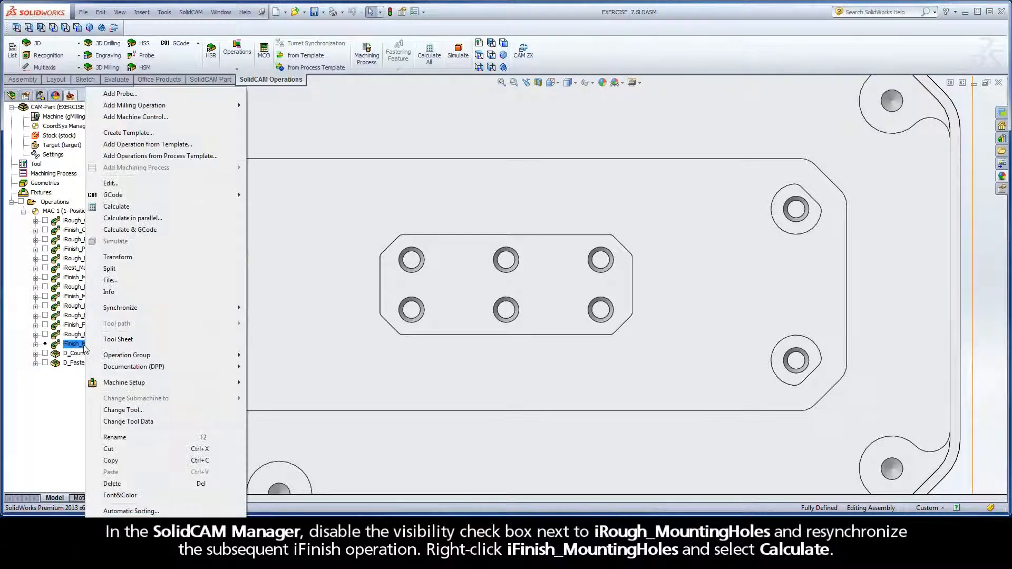
pyautogui.click(93, 207)
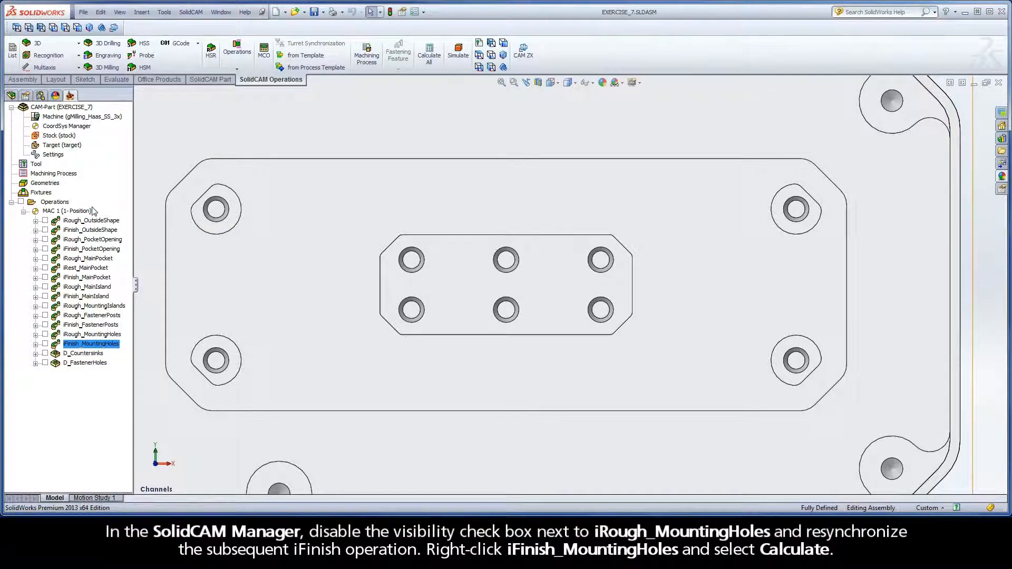